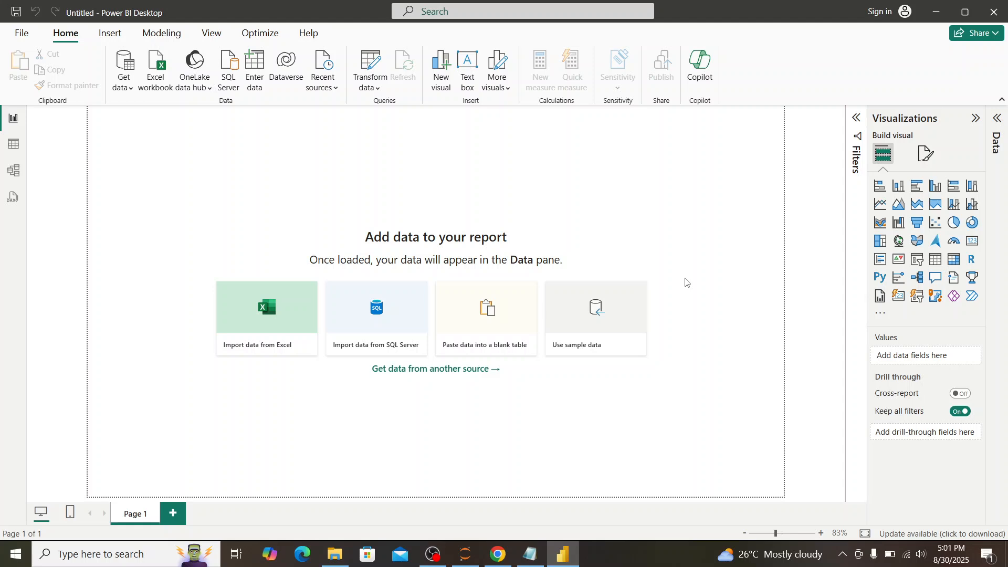
# Open the recent report file Global_Superstore.pbix
pyautogui.click(17, 34)
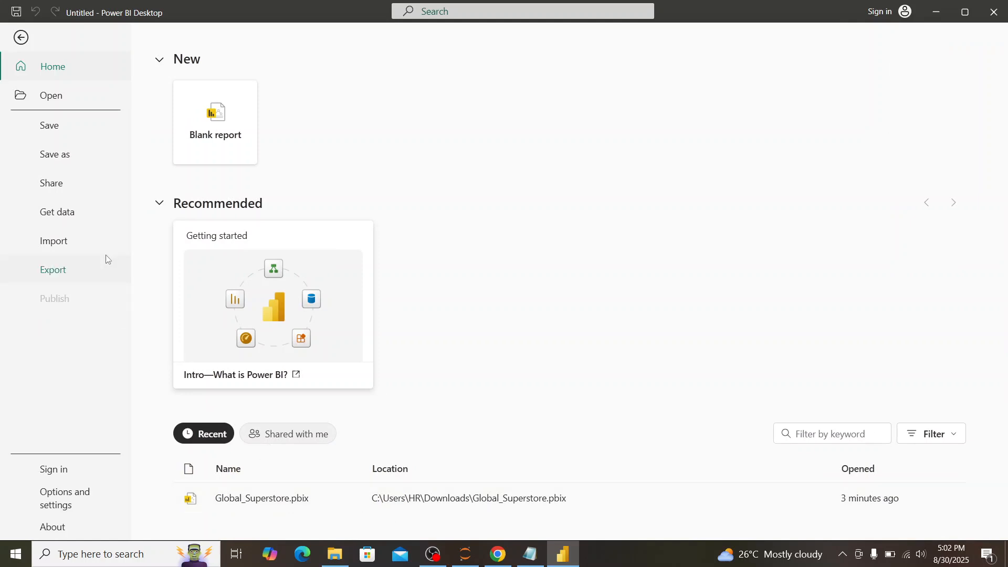
pyautogui.click(88, 99)
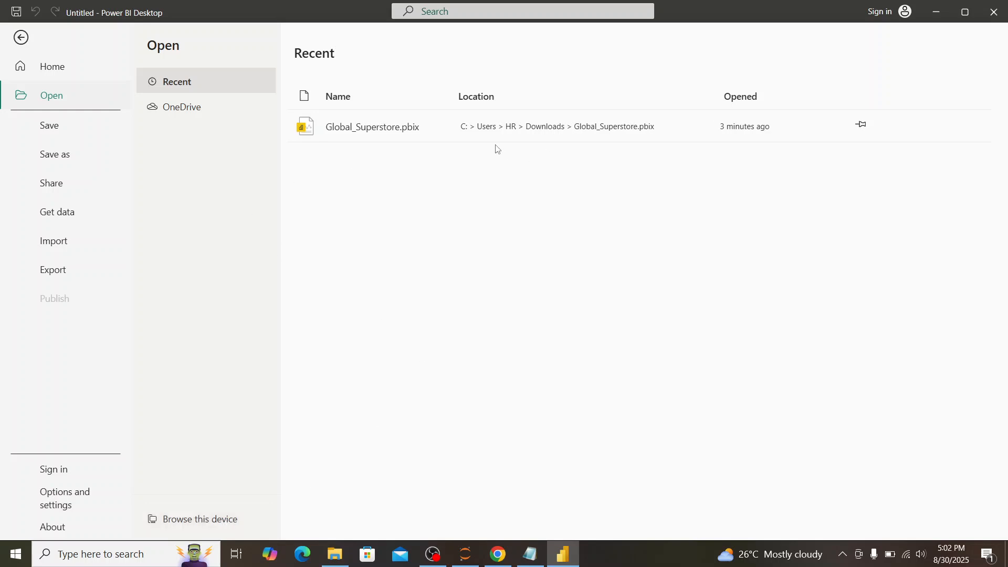
pyautogui.click(415, 130)
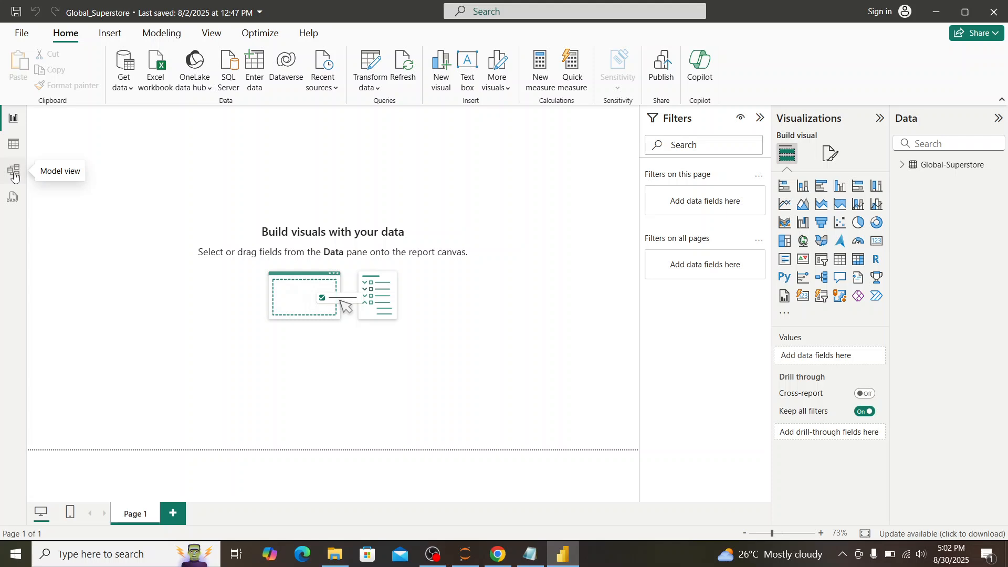
# Look at the DAX query view and display the Global-Superstore records in Table view
pyautogui.click(21, 145)
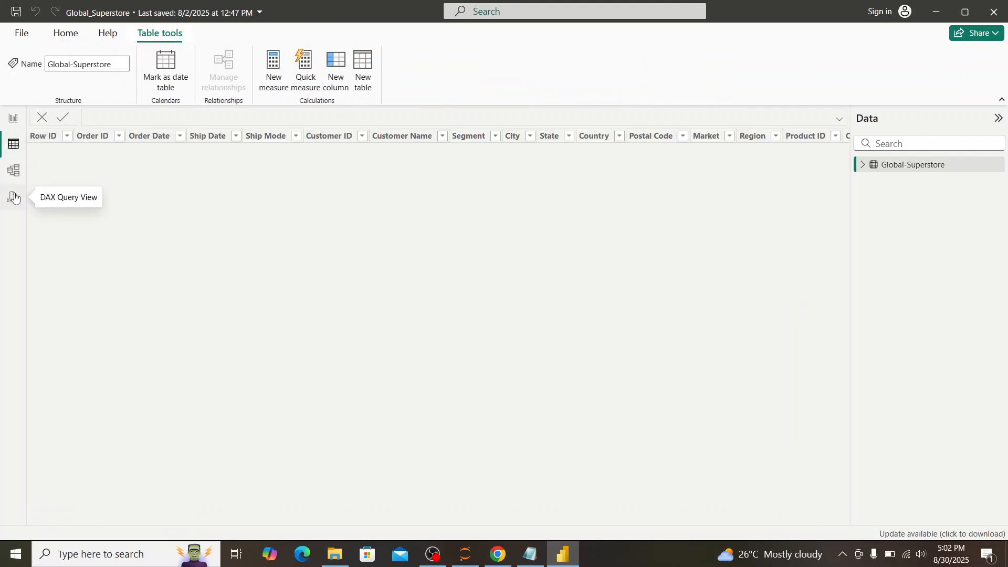
pyautogui.click(14, 197)
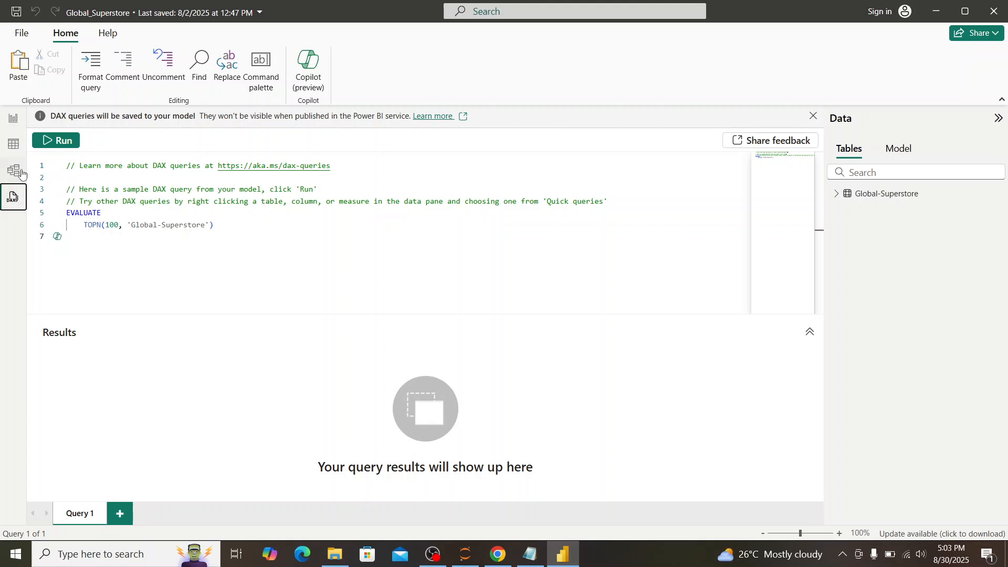
pyautogui.click(12, 149)
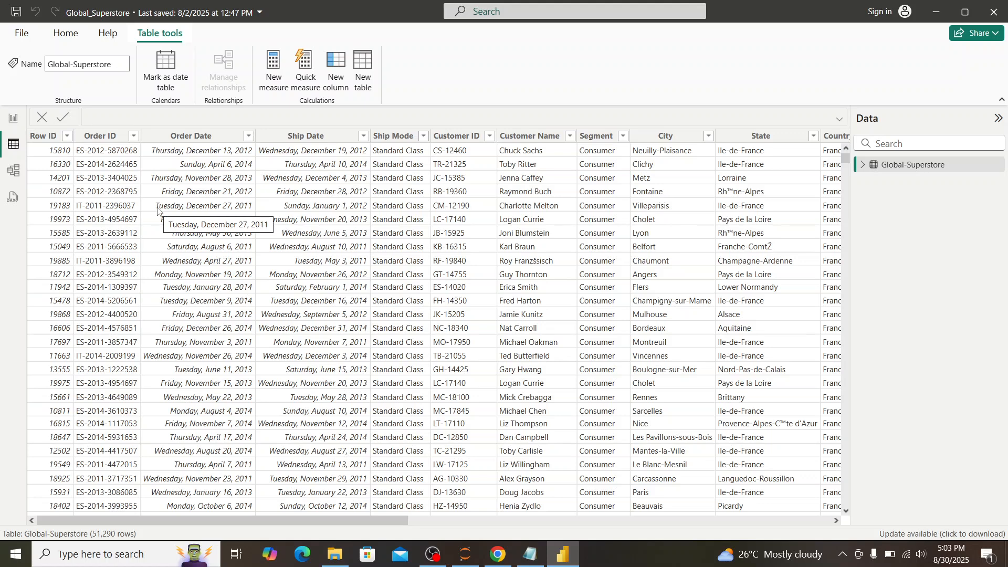
# Switch to Notepad to read the required KPIs and graphs, and return to Power BI to examine the table's remaining columns
pyautogui.hotkey('alt', 'Tab')
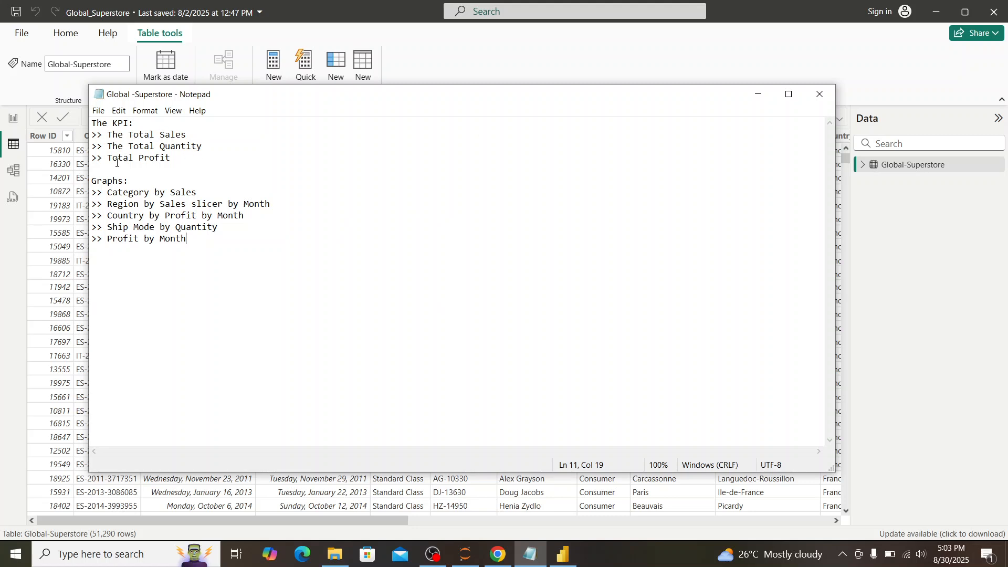
pyautogui.click(745, 95)
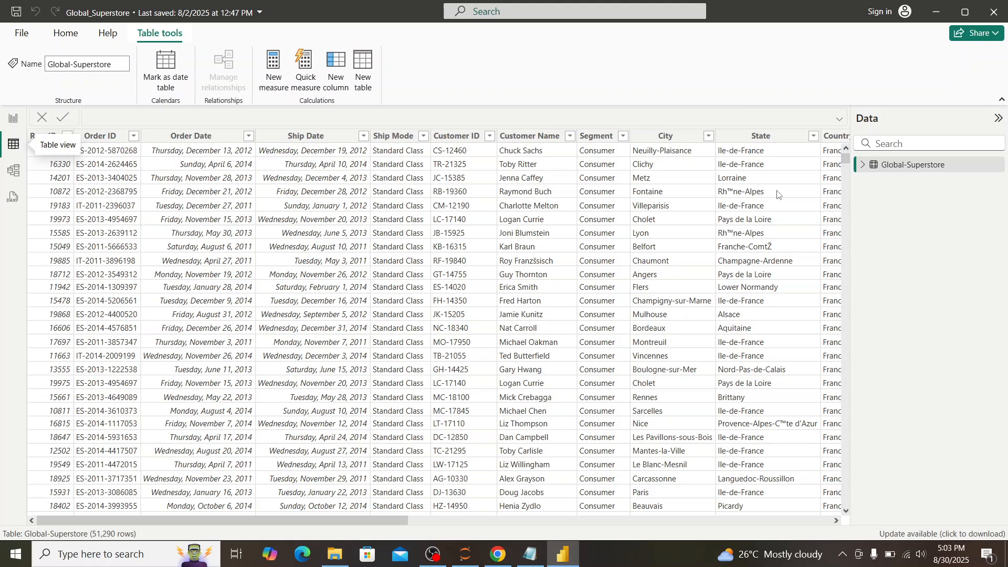
pyautogui.hscroll(5, 779, 193)
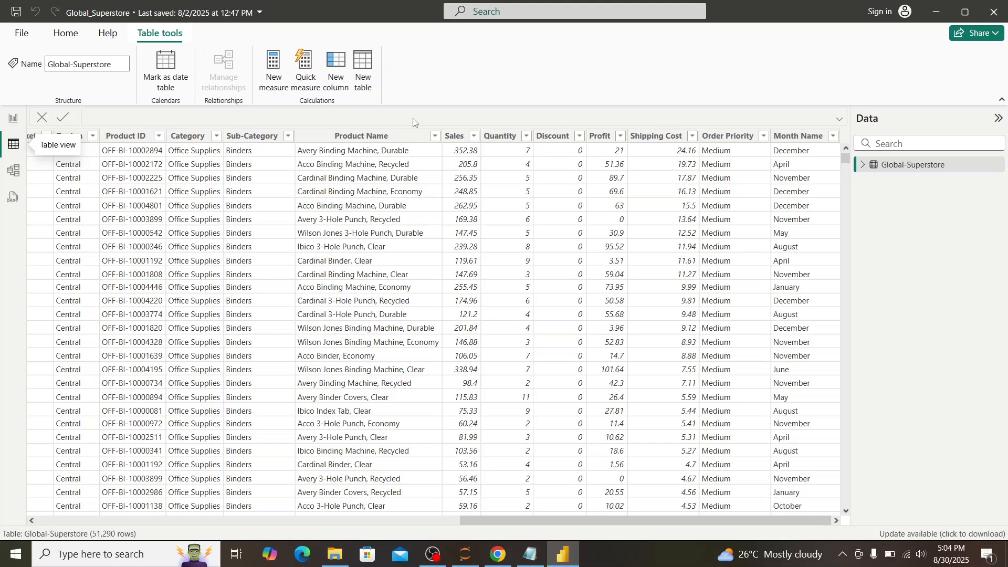
# Create the measure Total sales = SUM('Global-Superstore'[Sales])
pyautogui.click(277, 79)
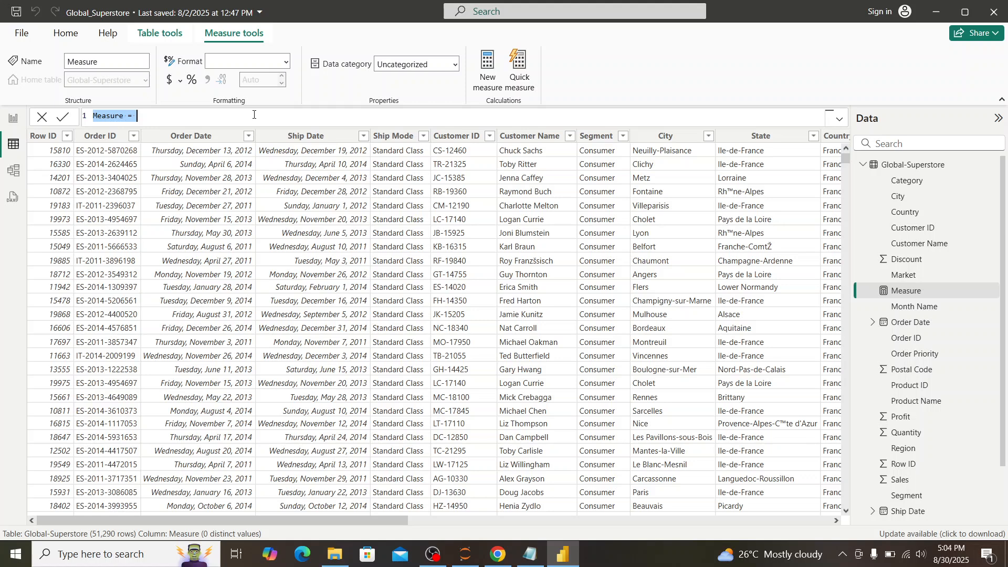
pyautogui.press('BackSpace')
pyautogui.write('Tot')
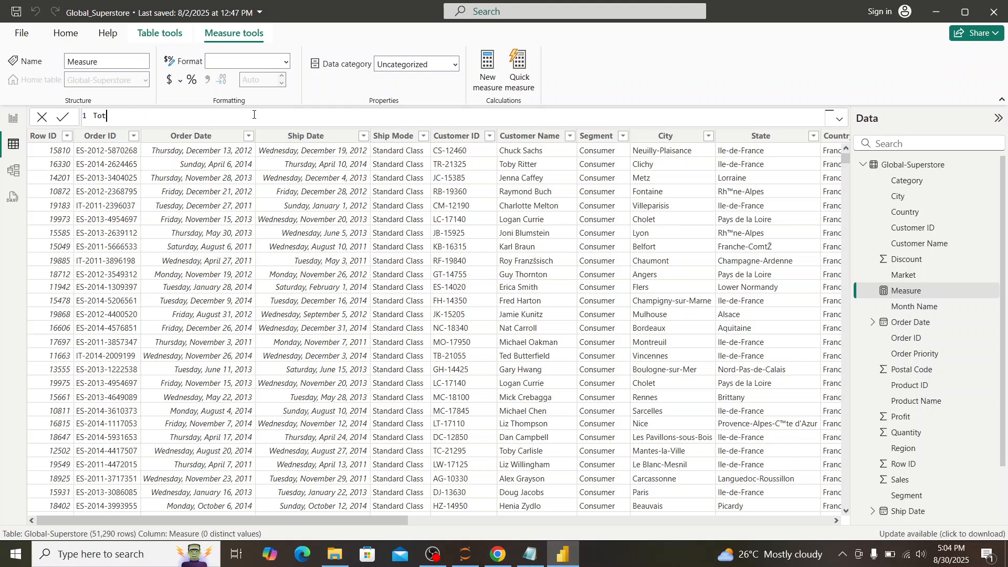
pyautogui.write('al sales =')
pyautogui.write('sum')
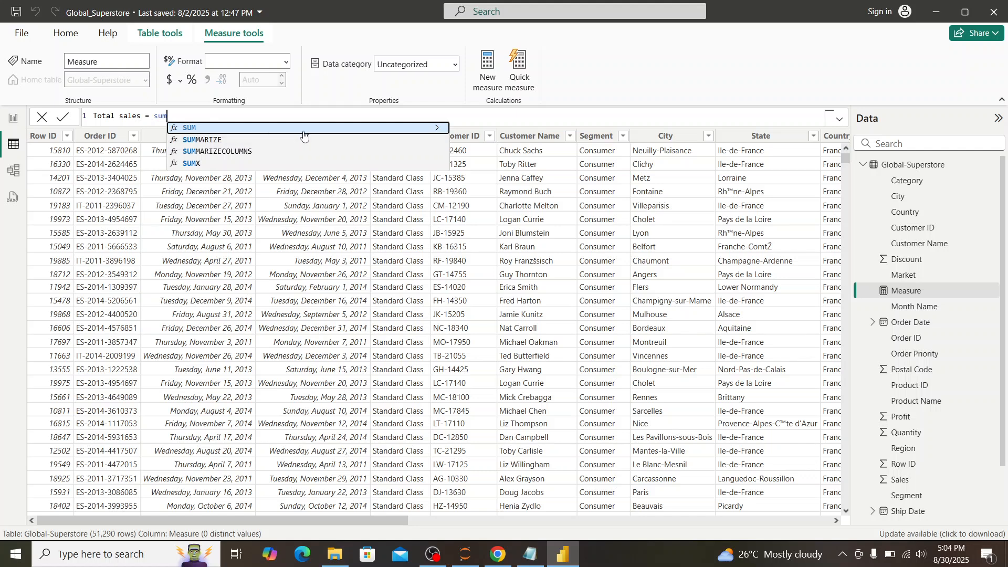
pyautogui.click(237, 127)
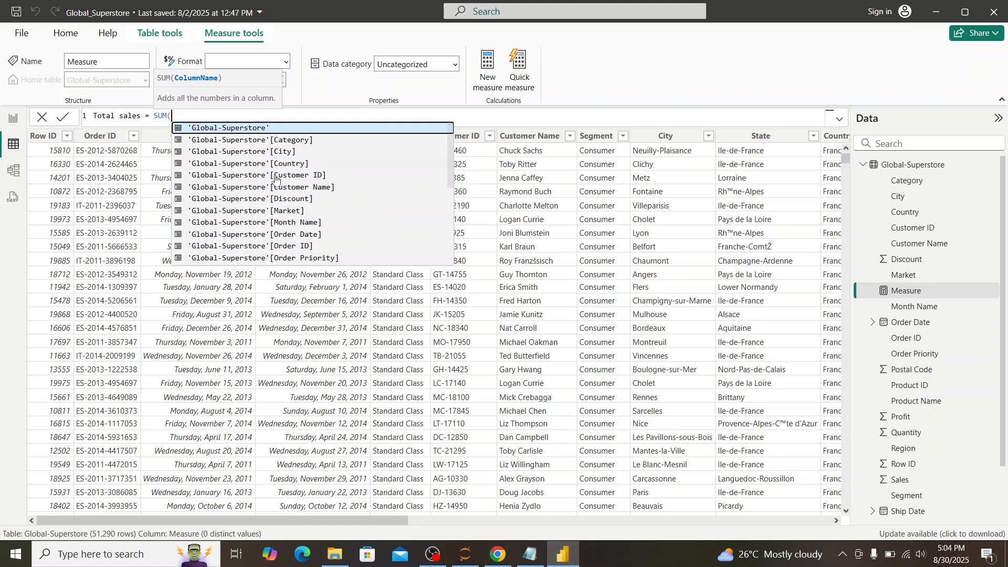
pyautogui.scroll(-5, 293, 244)
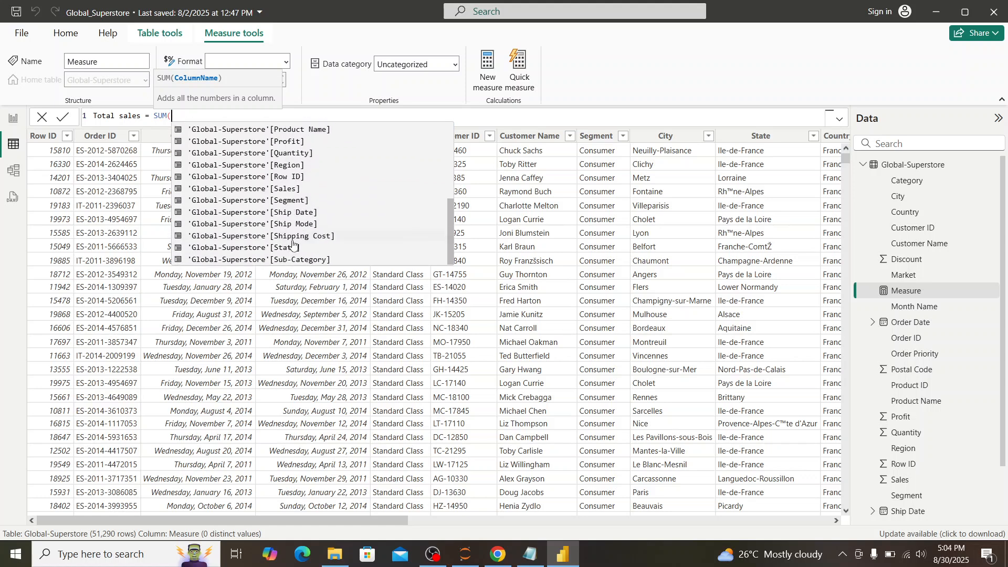
pyautogui.click(249, 189)
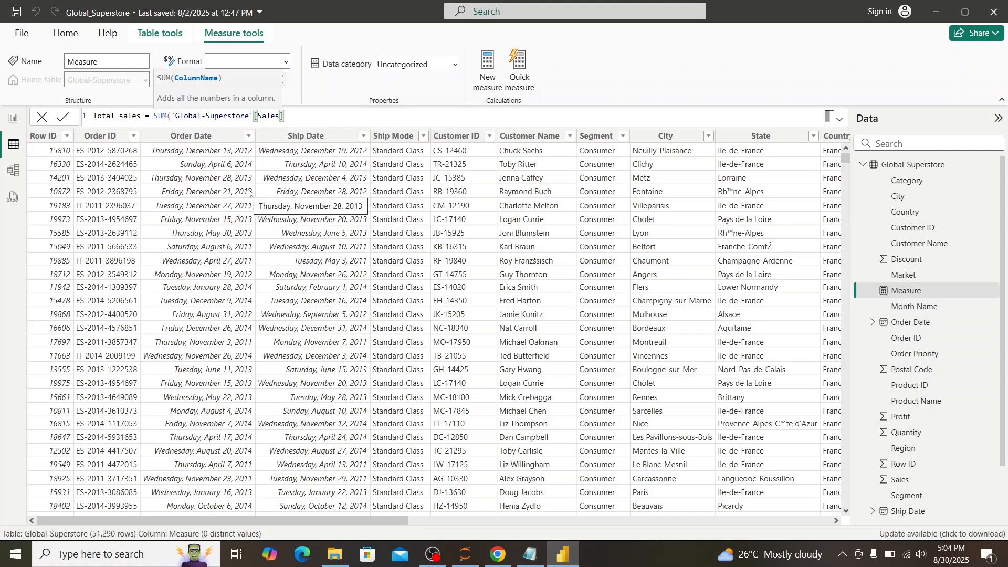
pyautogui.write(')')
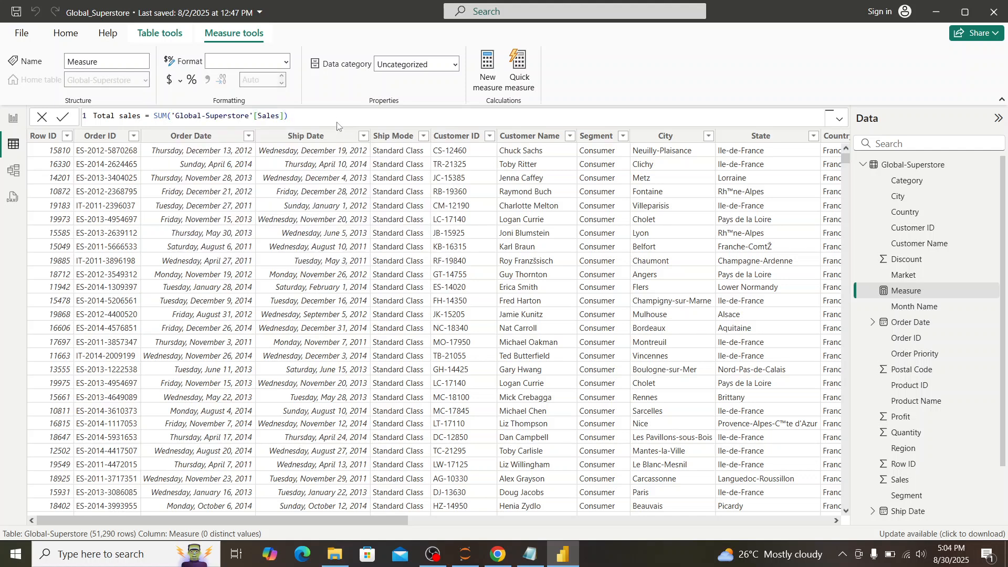
pyautogui.press('Return')
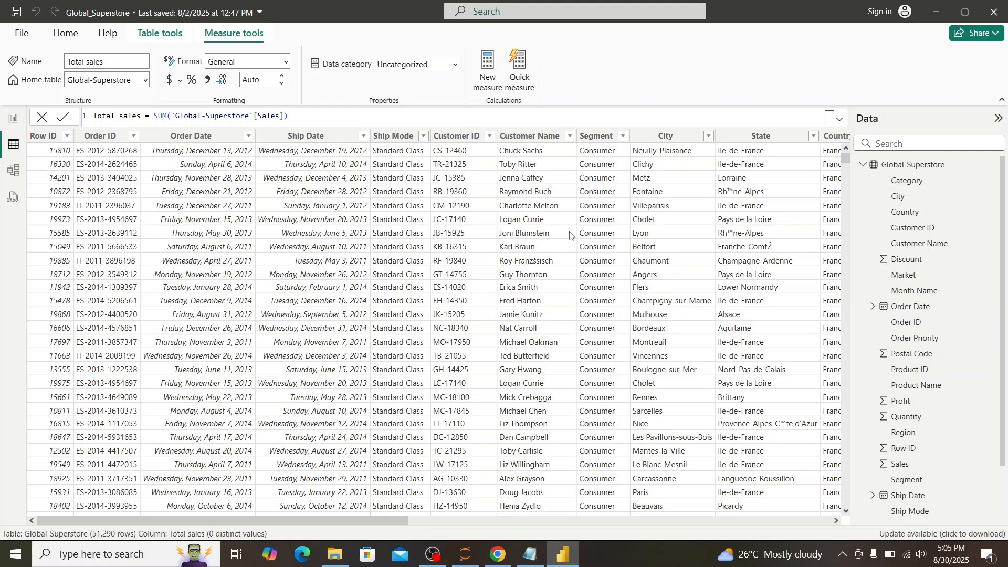
# Create the measure Total Quantity = SUM('Global-Superstore'[Quantity]) in the Global-Superstore table
pyautogui.hscroll(10, 569, 234)
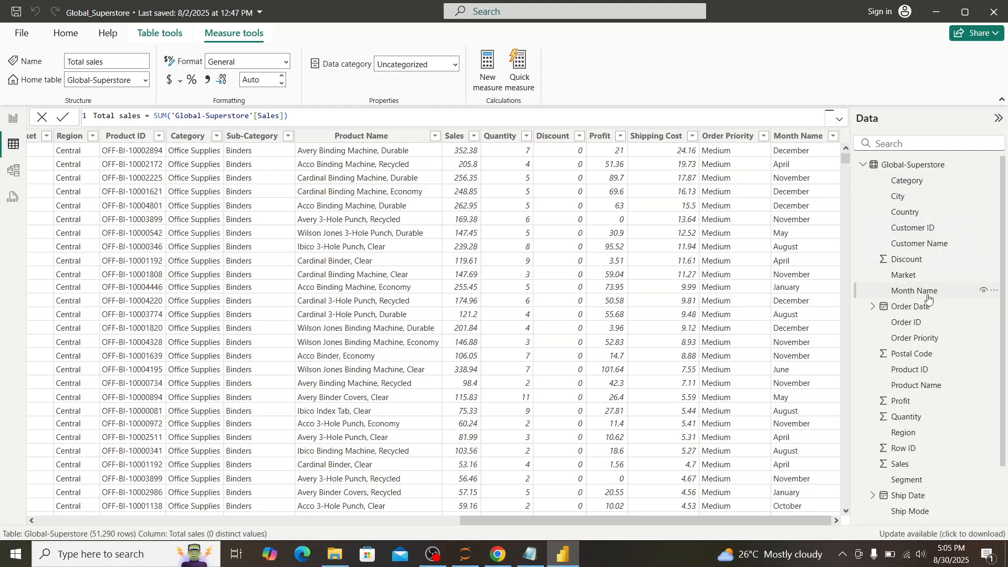
pyautogui.scroll(-1, 934, 320)
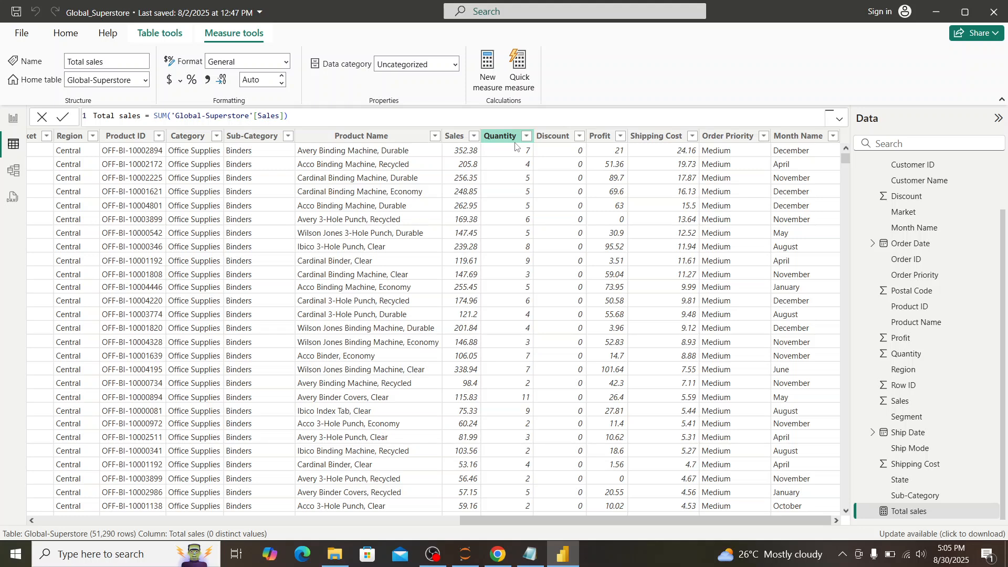
pyautogui.click(160, 32)
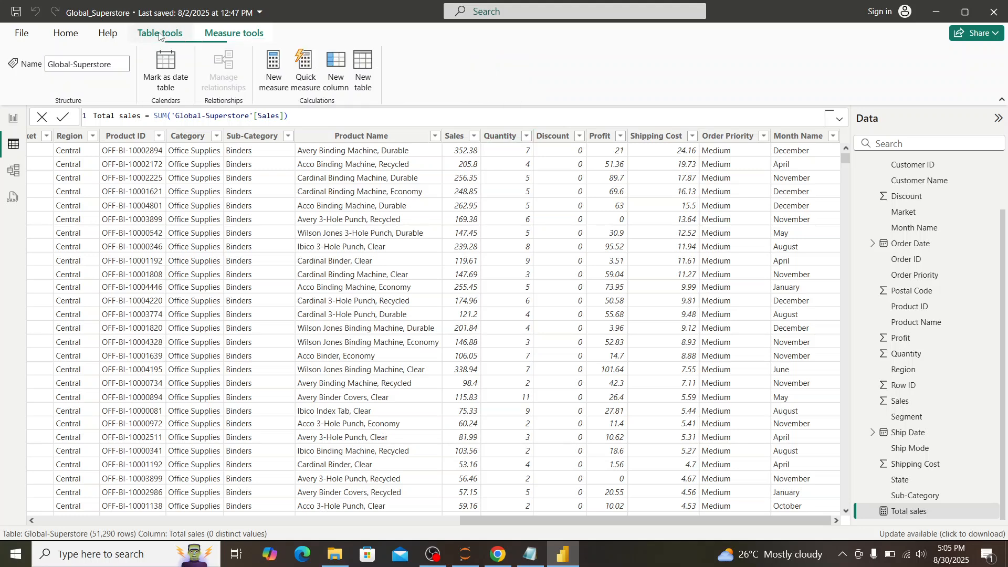
pyautogui.click(278, 79)
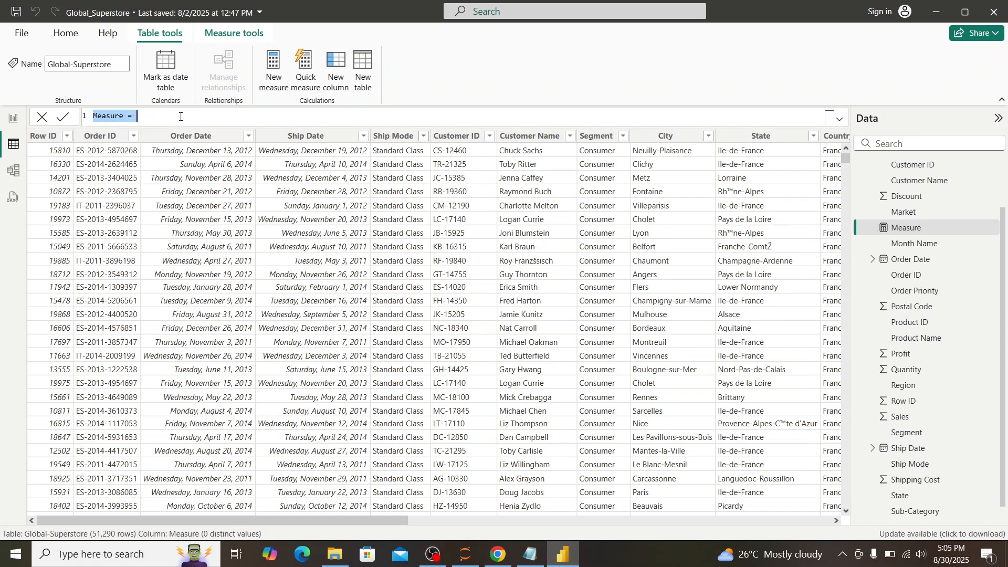
pyautogui.press('BackSpace')
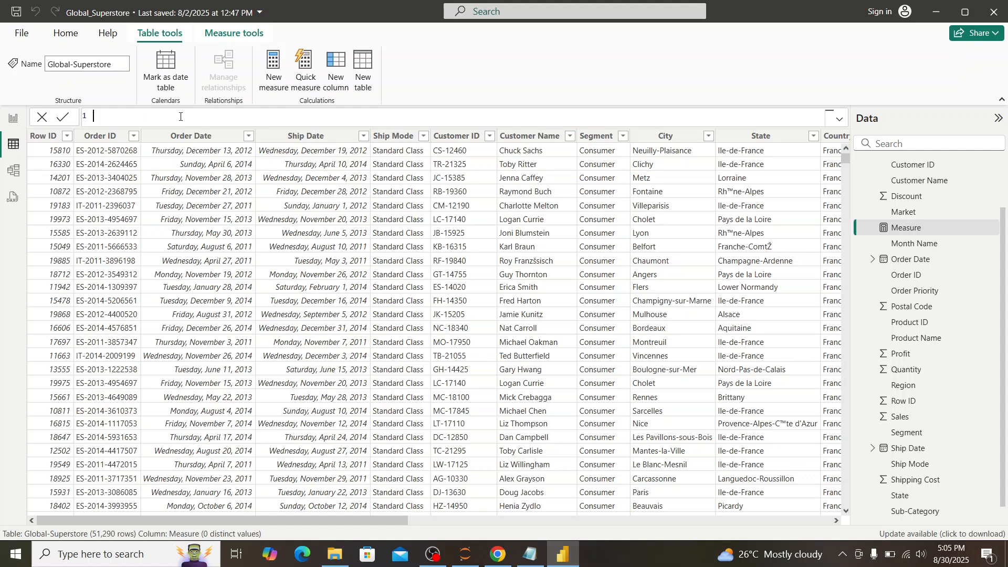
pyautogui.write('Total Quantity = sum')
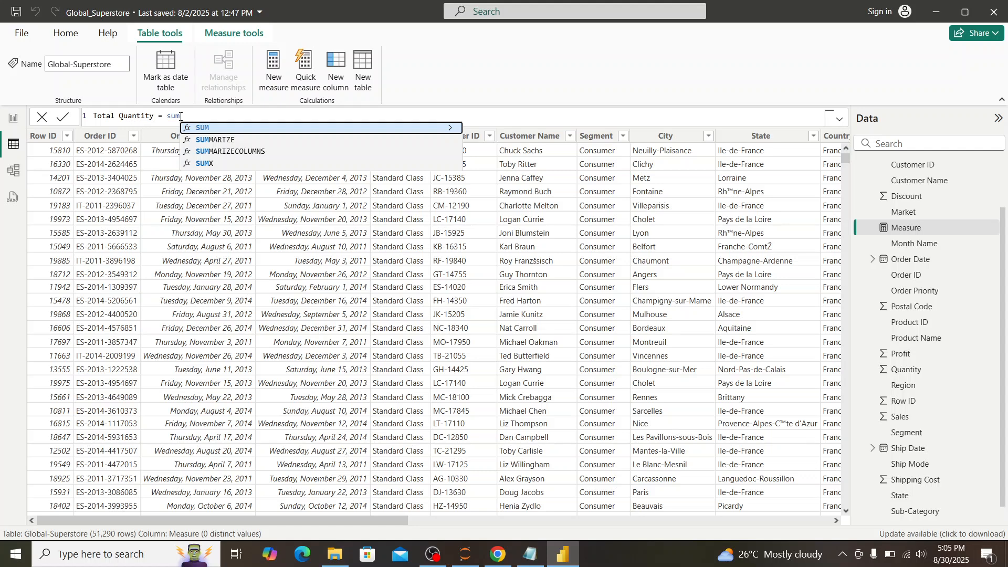
pyautogui.press('Tab')
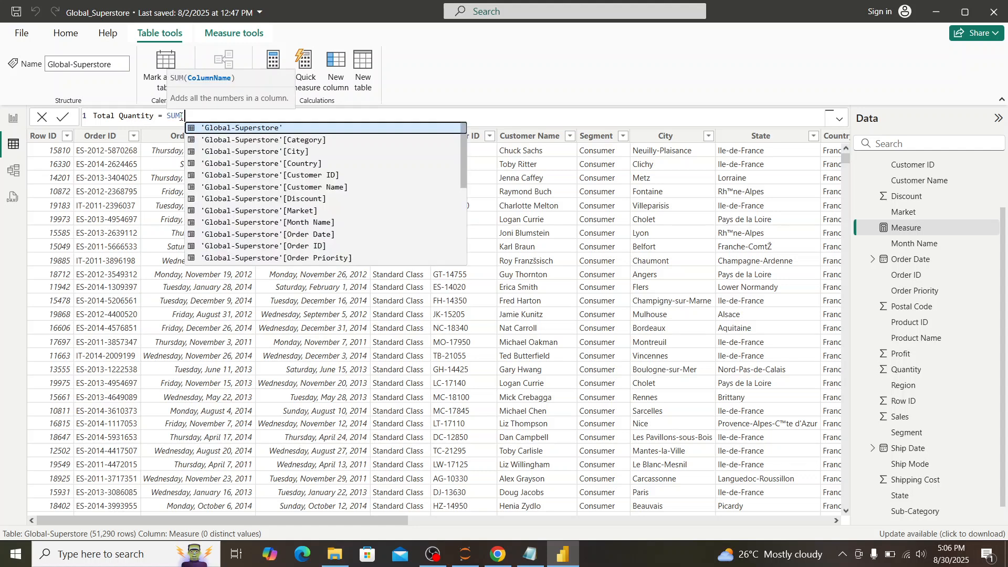
pyautogui.scroll(-2, 310, 189)
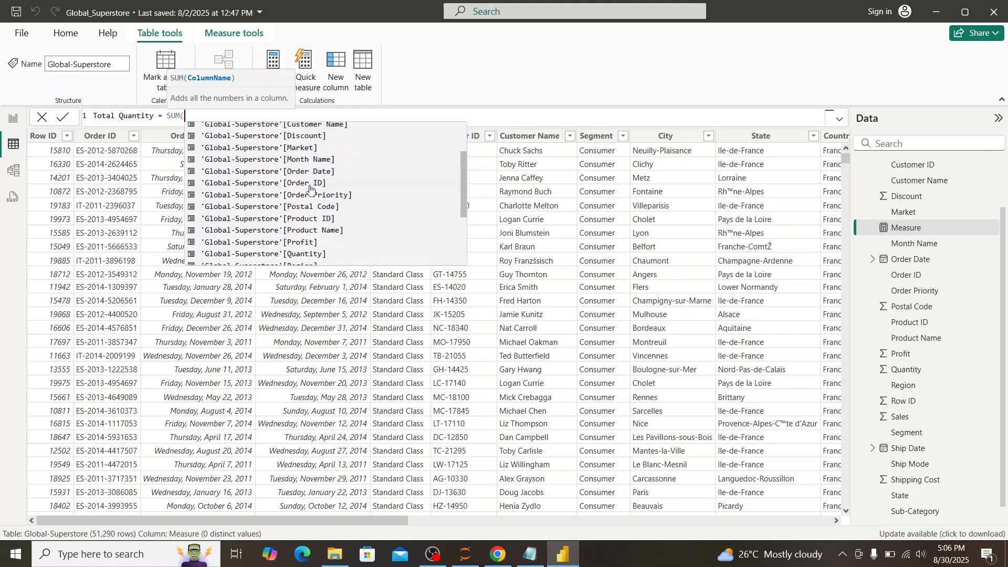
pyautogui.click(291, 255)
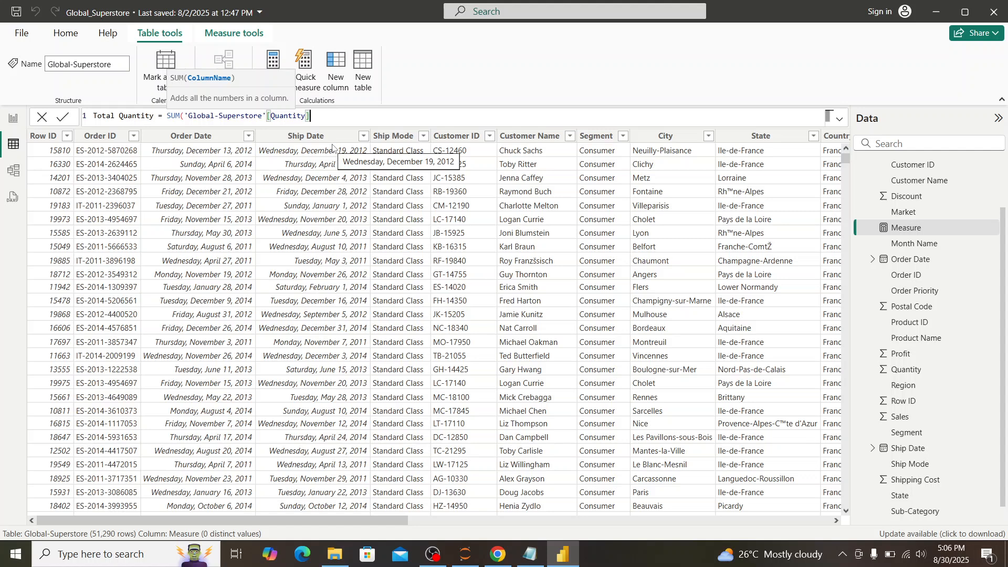
pyautogui.write(')')
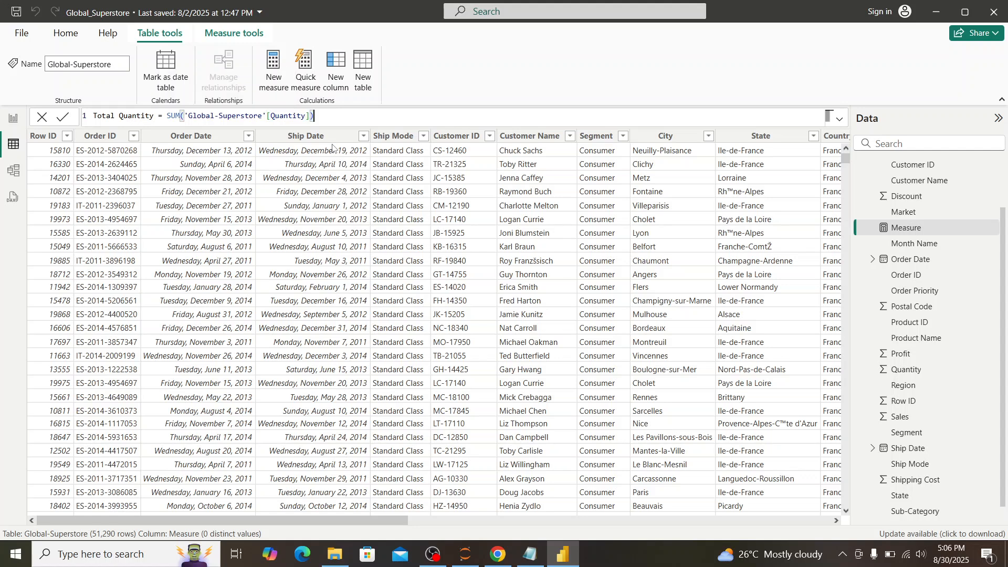
pyautogui.press('Return')
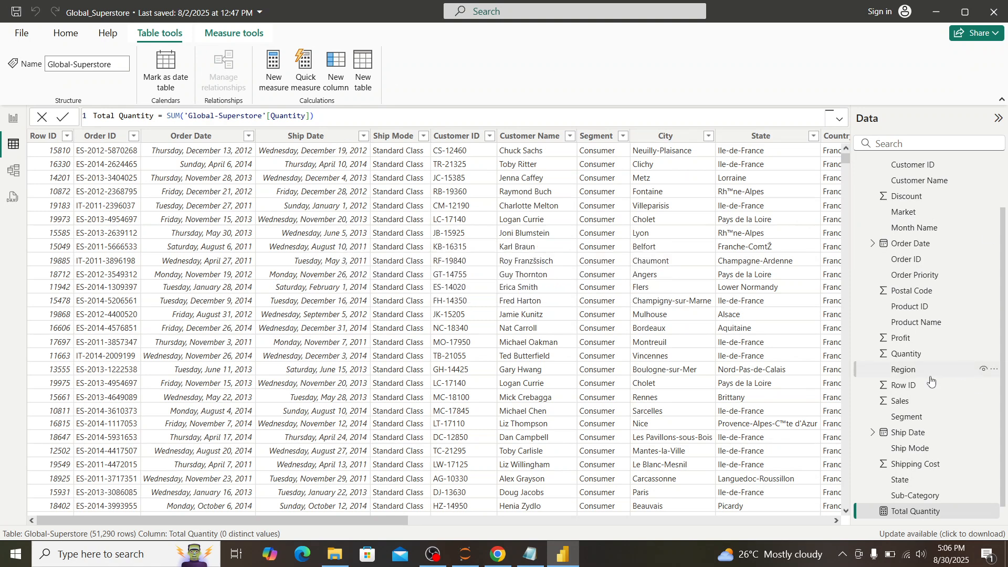
# Start a new measure in the Global-Superstore table with the formula Profit Margin = SUM('Global-Superstore'[Profit]
pyautogui.scroll(2, 933, 218)
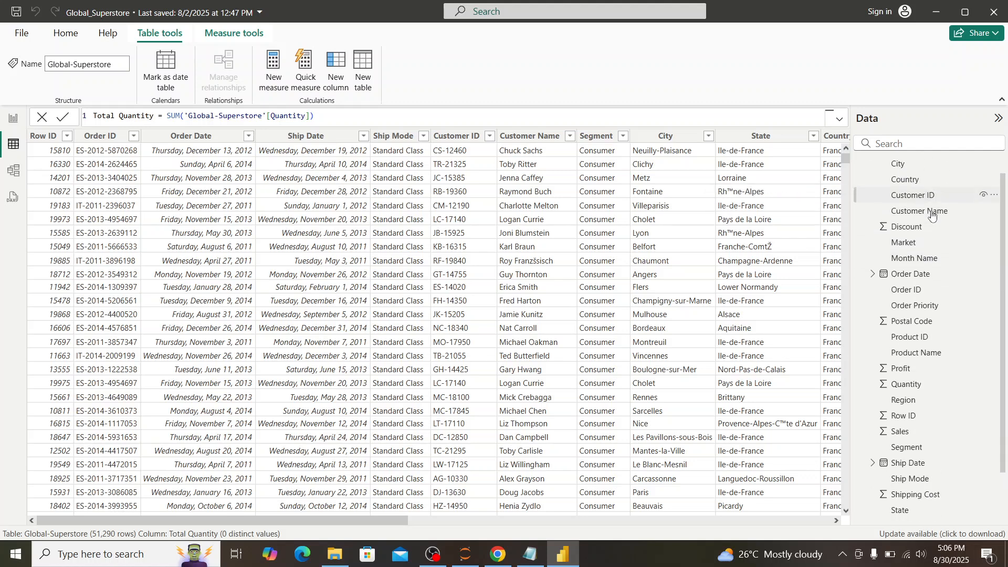
pyautogui.scroll(-3, 931, 215)
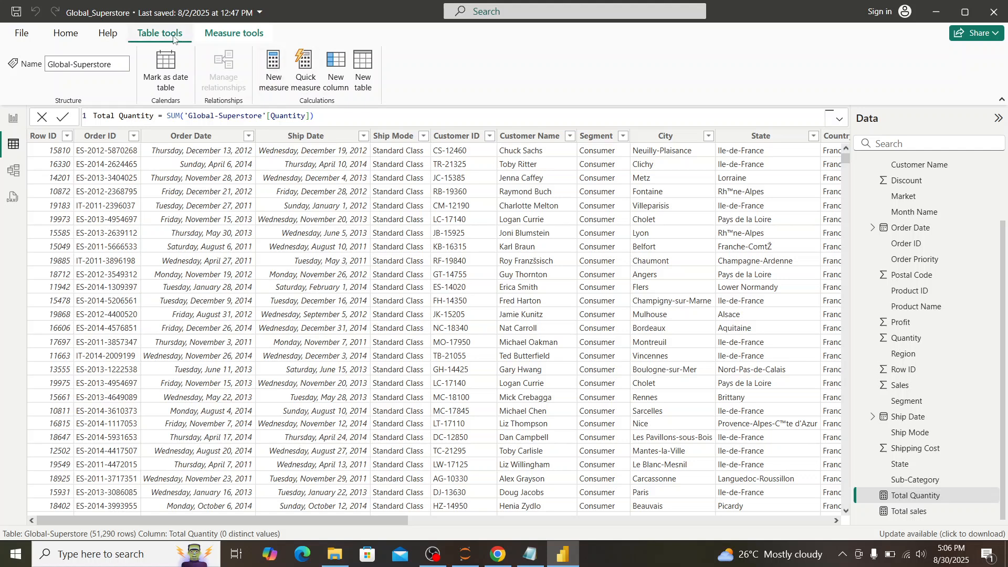
pyautogui.click(278, 79)
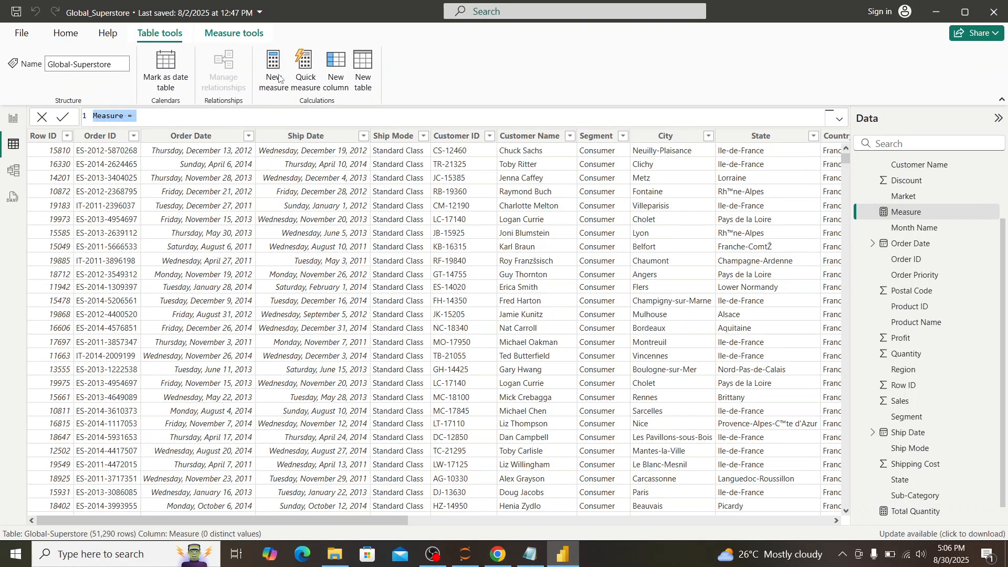
pyautogui.press('BackSpace')
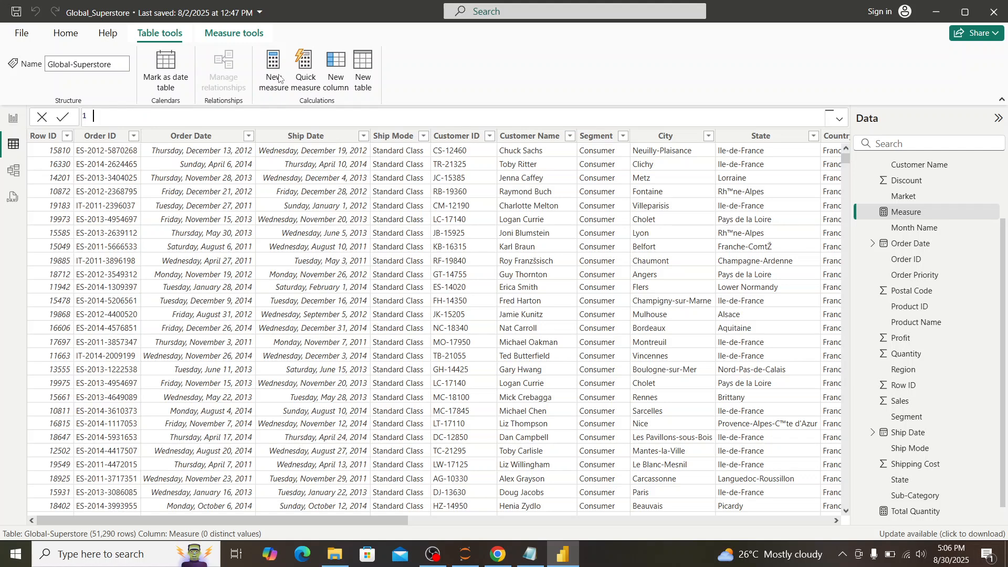
pyautogui.write('Profit Margin =')
pyautogui.write('sum')
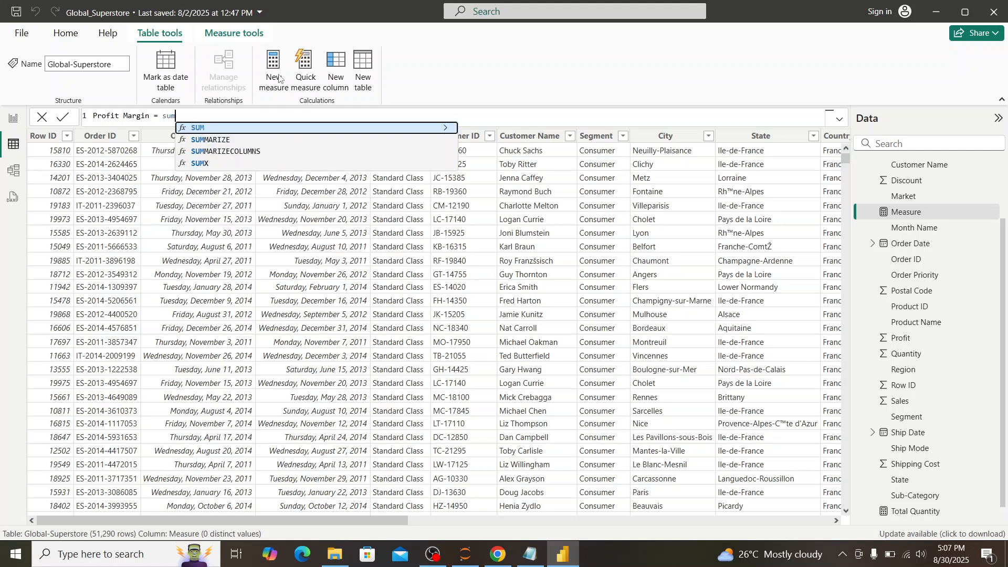
pyautogui.write('(')
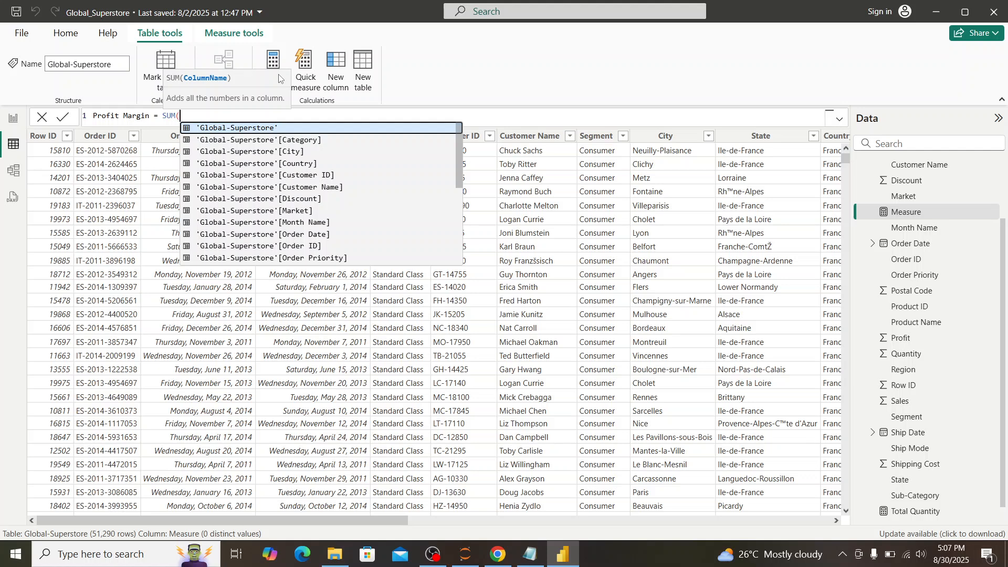
pyautogui.scroll(-2, 321, 208)
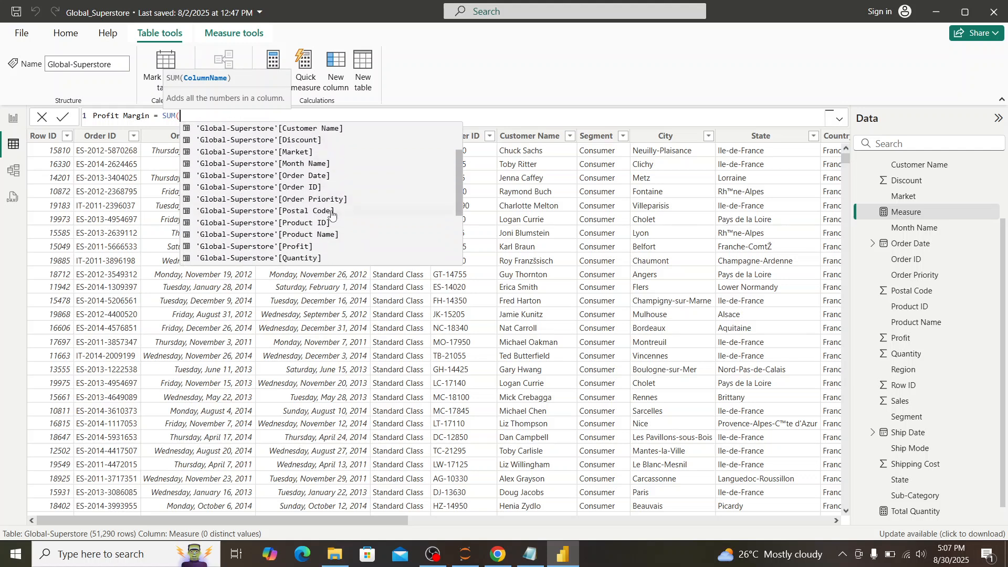
pyautogui.click(310, 246)
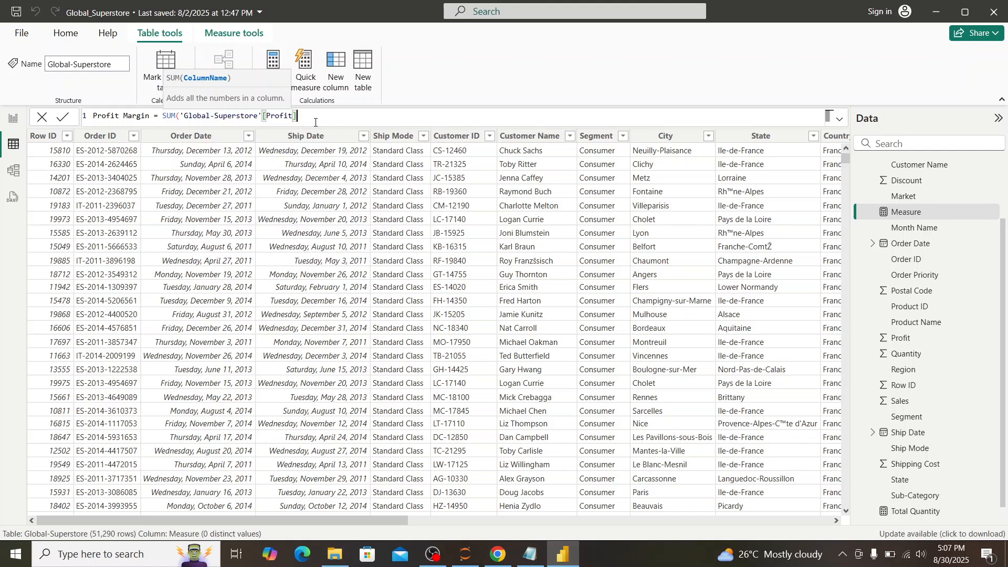
# Complete the Profit Margin formula by dividing the profit sum by SUM('Global-Superstore'[Sales]), and commit the measure
pyautogui.write(')/sum')
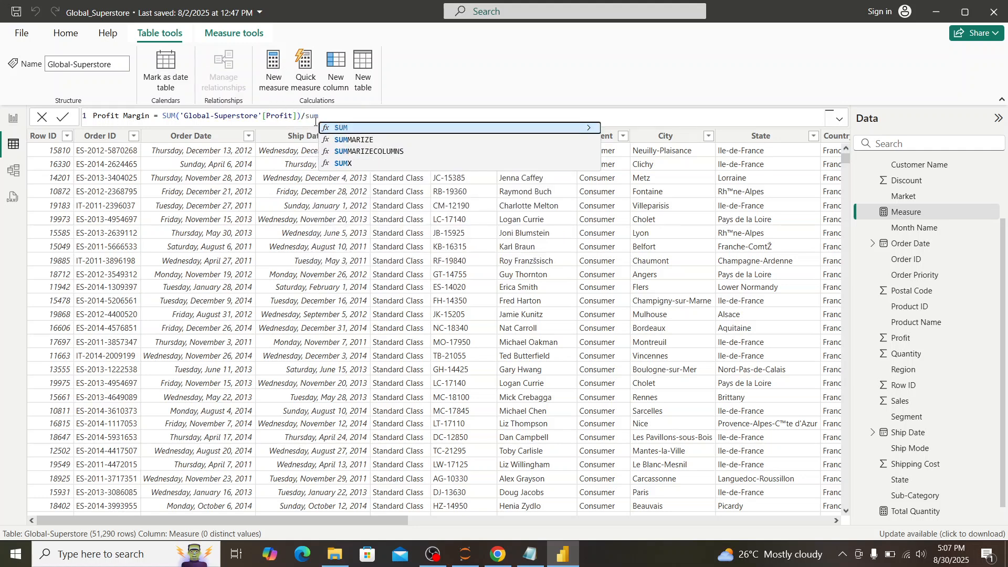
pyautogui.press('Tab')
pyautogui.scroll(-2, 433, 205)
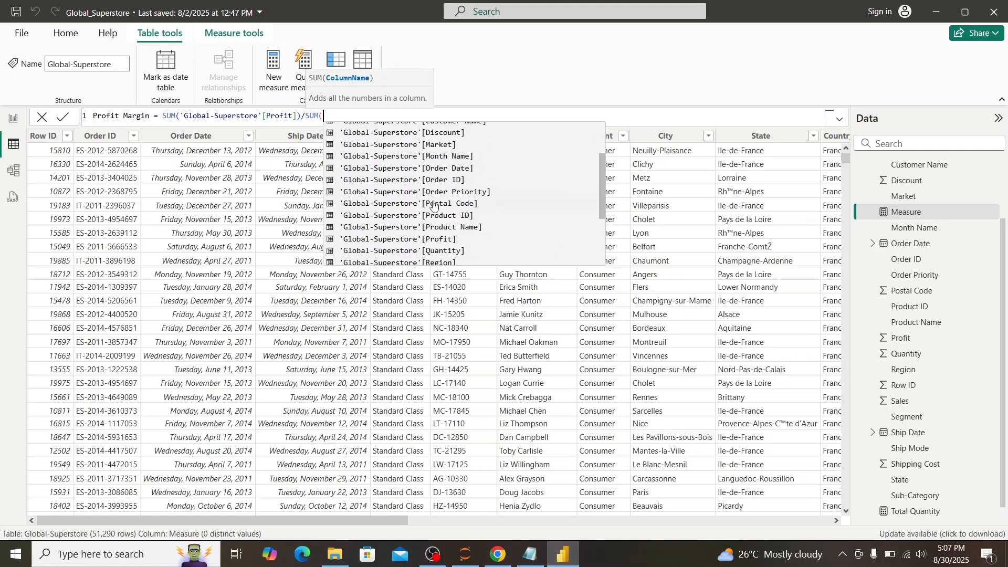
pyautogui.scroll(-3, 434, 205)
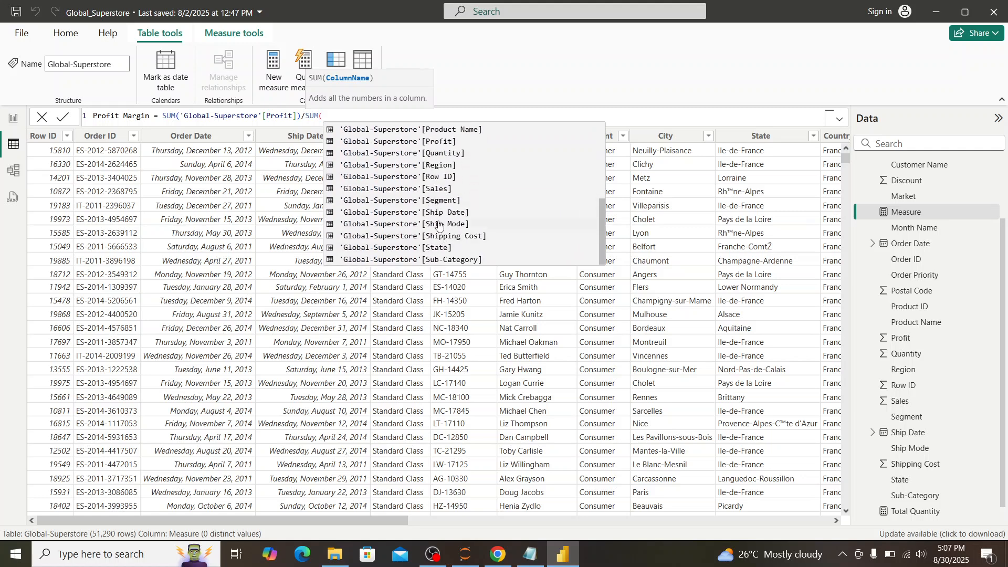
pyautogui.click(434, 189)
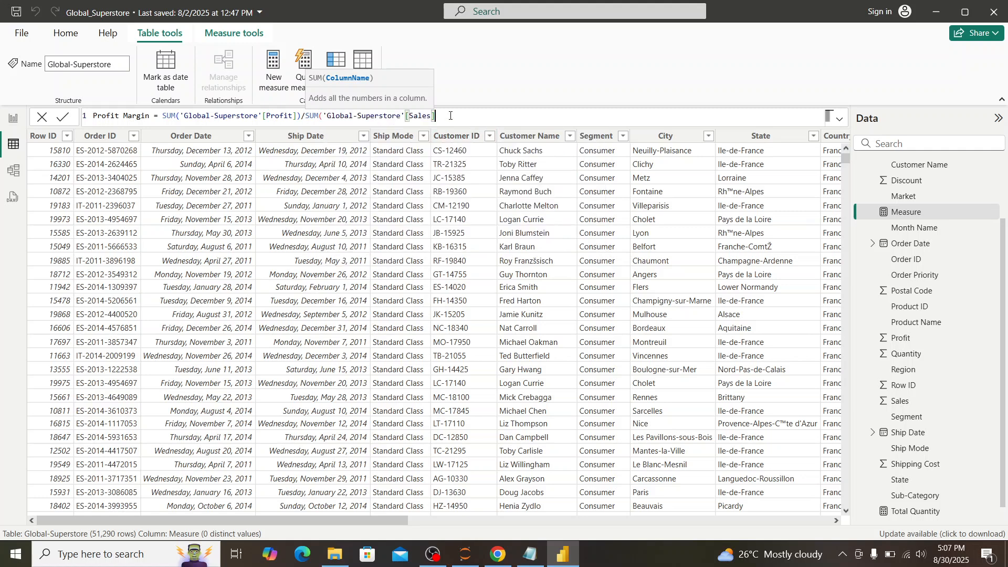
pyautogui.write(')')
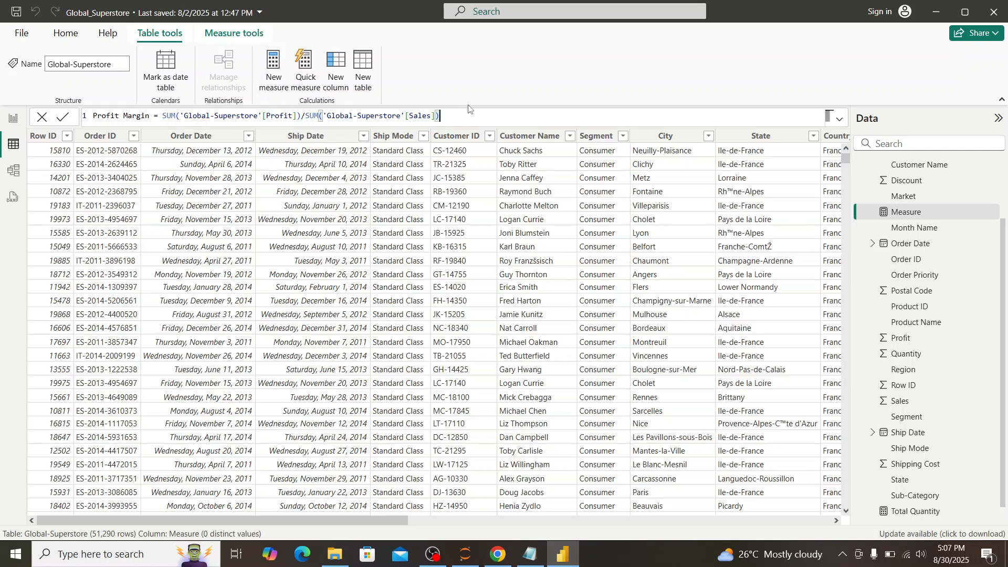
pyautogui.click(542, 153)
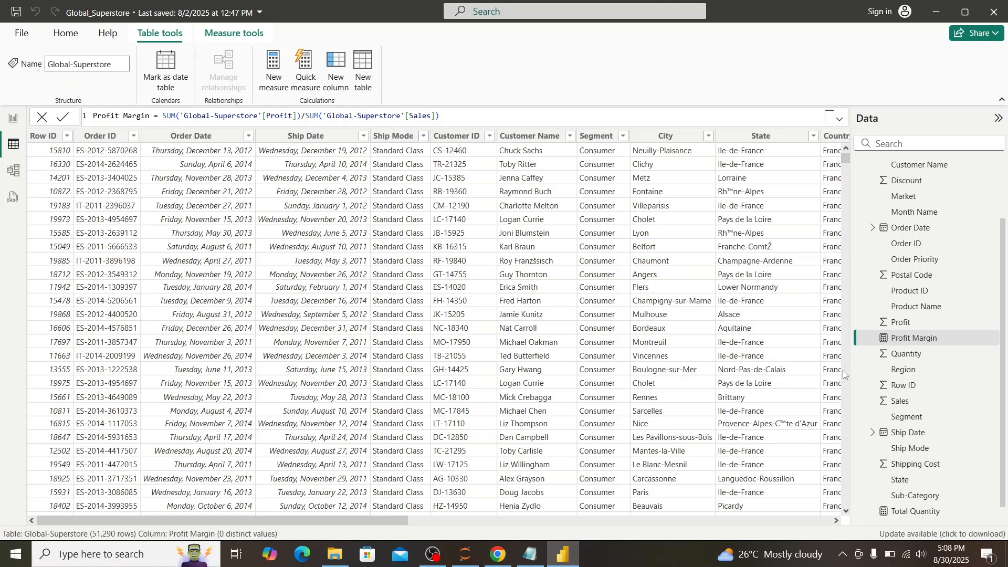
# Look at the report page in Report view, and return to Table view to review the Profit Margin formula
pyautogui.click(12, 122)
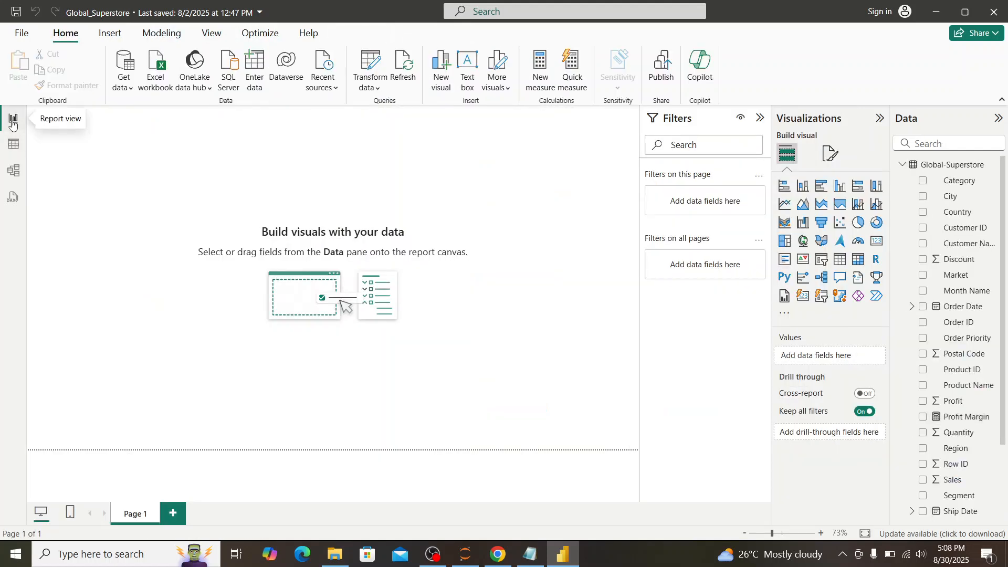
pyautogui.click(15, 144)
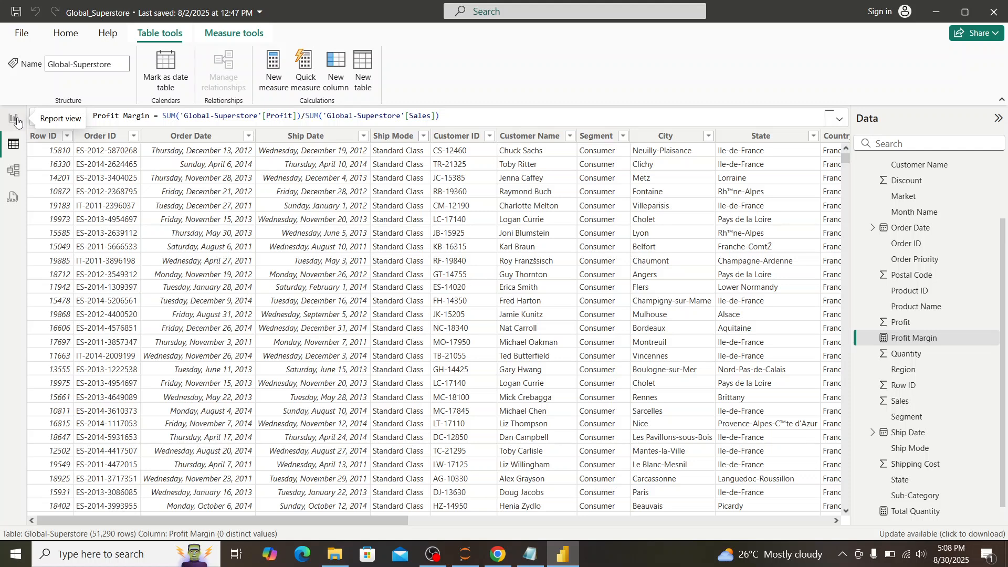
pyautogui.click(206, 121)
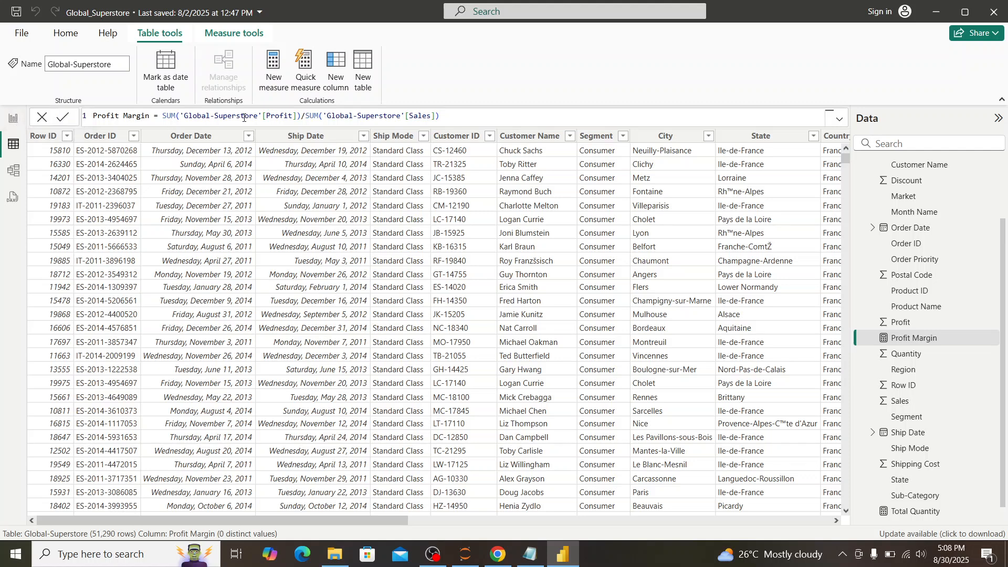